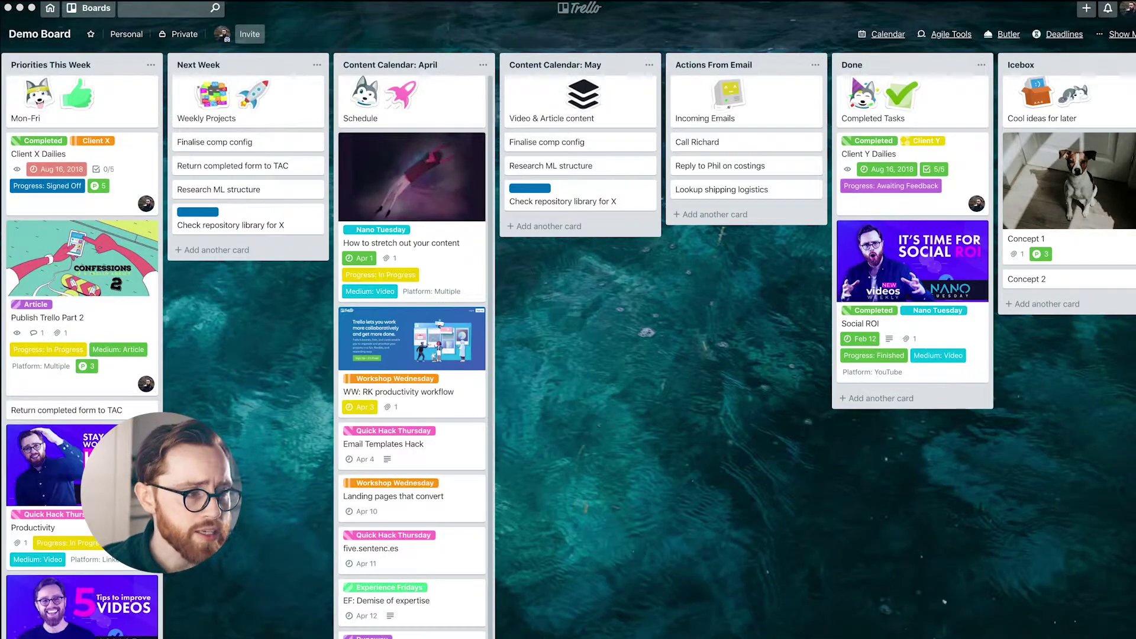
# Scroll over to New List and start a new card below Record Trello Video.
pyautogui.hscroll(6, 568, 345)
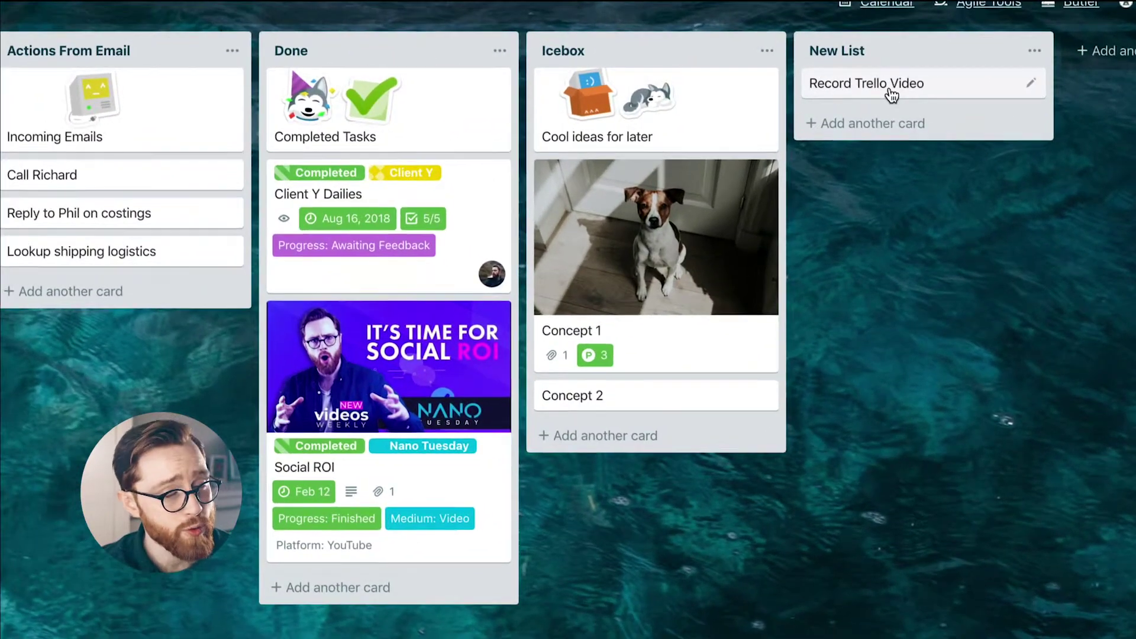
pyautogui.click(867, 120)
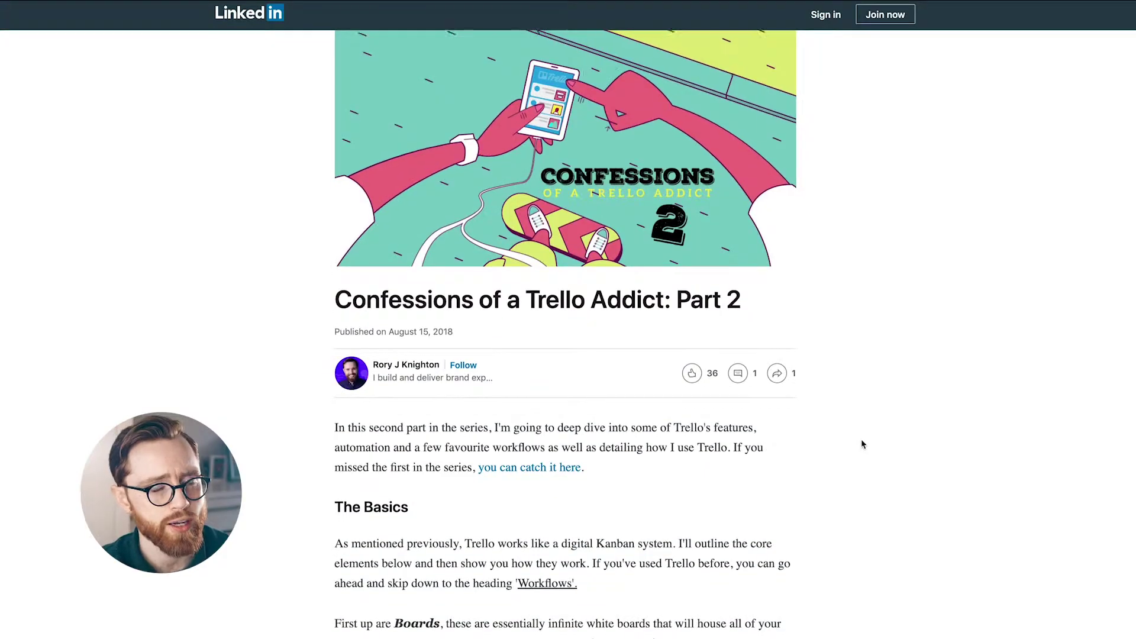
# Scroll the Confessions of a Trello Addict: Part 2 article down to My Top Workflows.
pyautogui.scroll(-3, 862, 444)
pyautogui.scroll(-4, 861, 443)
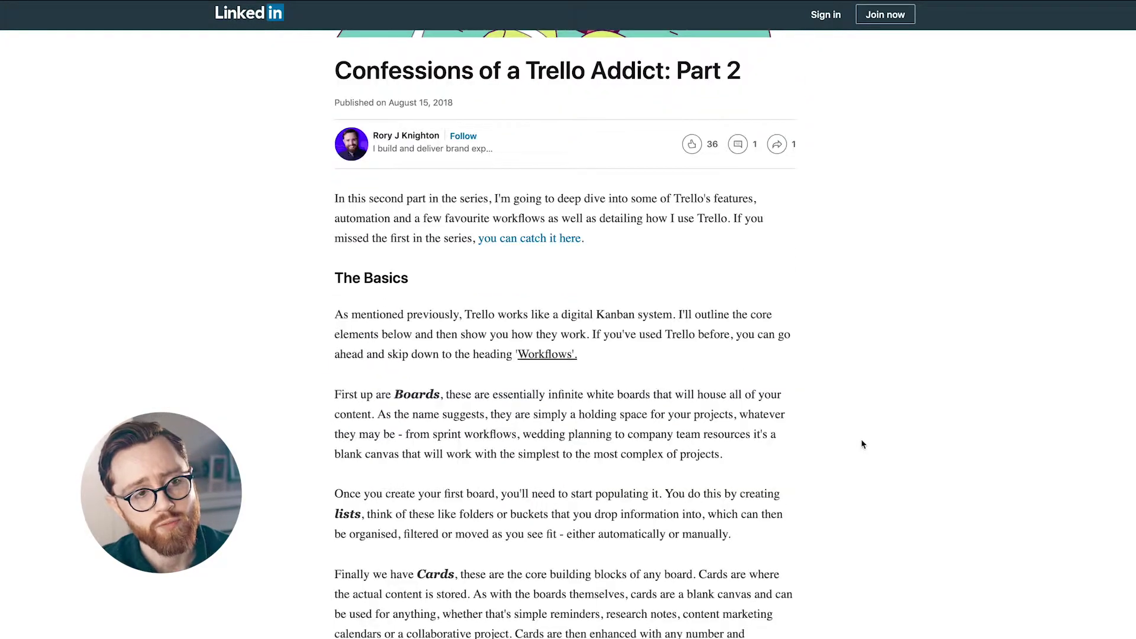
pyautogui.scroll(-6, 862, 444)
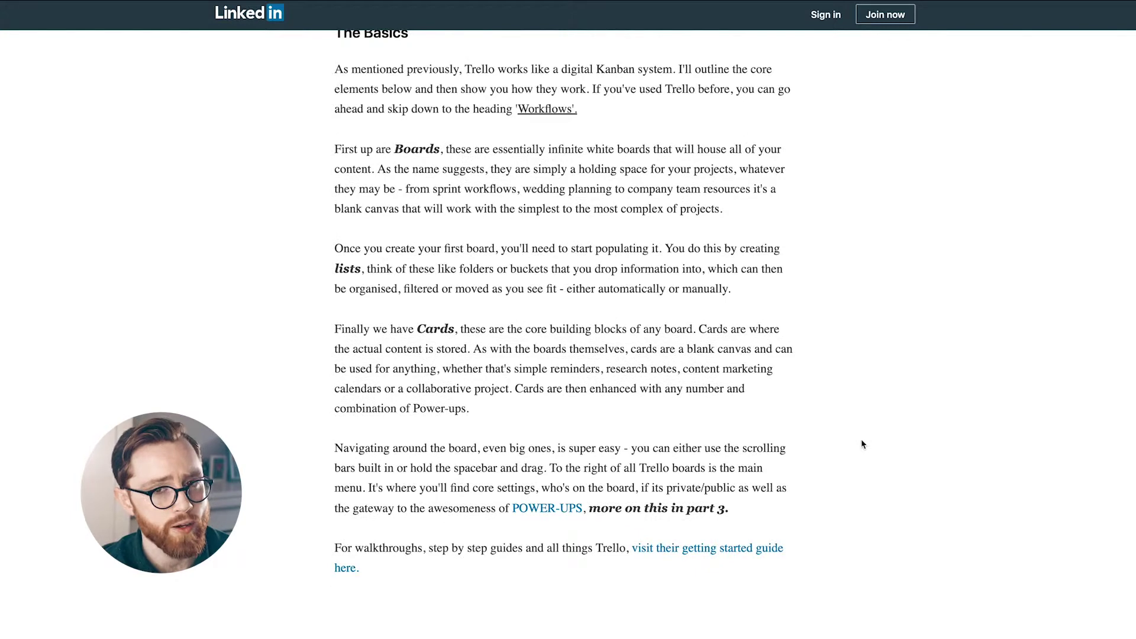
pyautogui.scroll(-10, 861, 443)
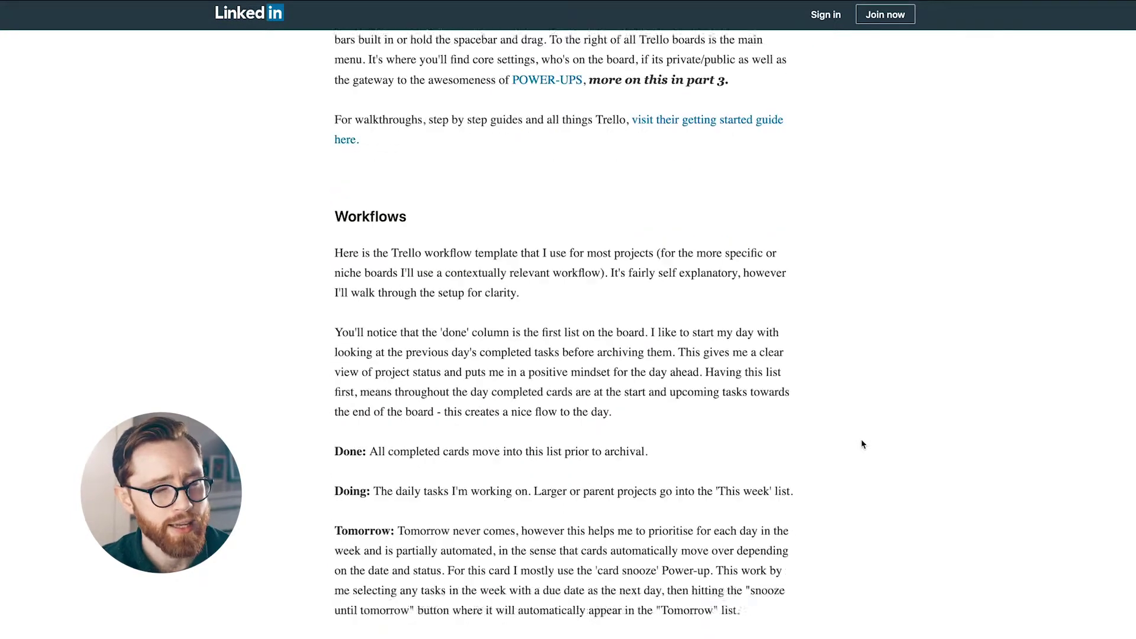
pyautogui.scroll(-9, 862, 444)
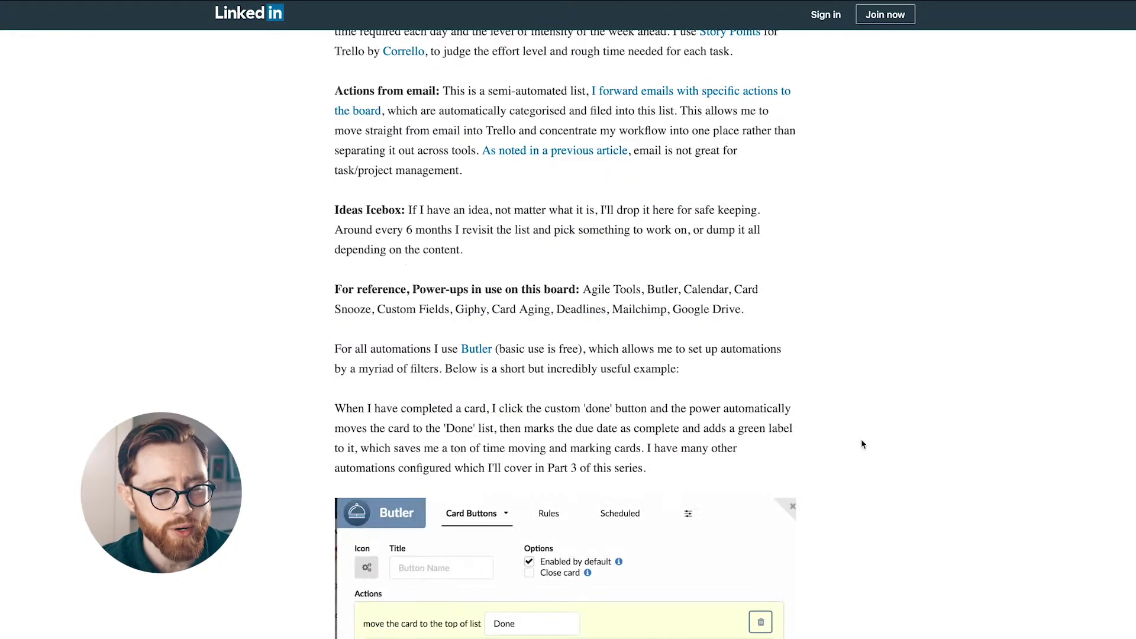
pyautogui.scroll(-6, 861, 444)
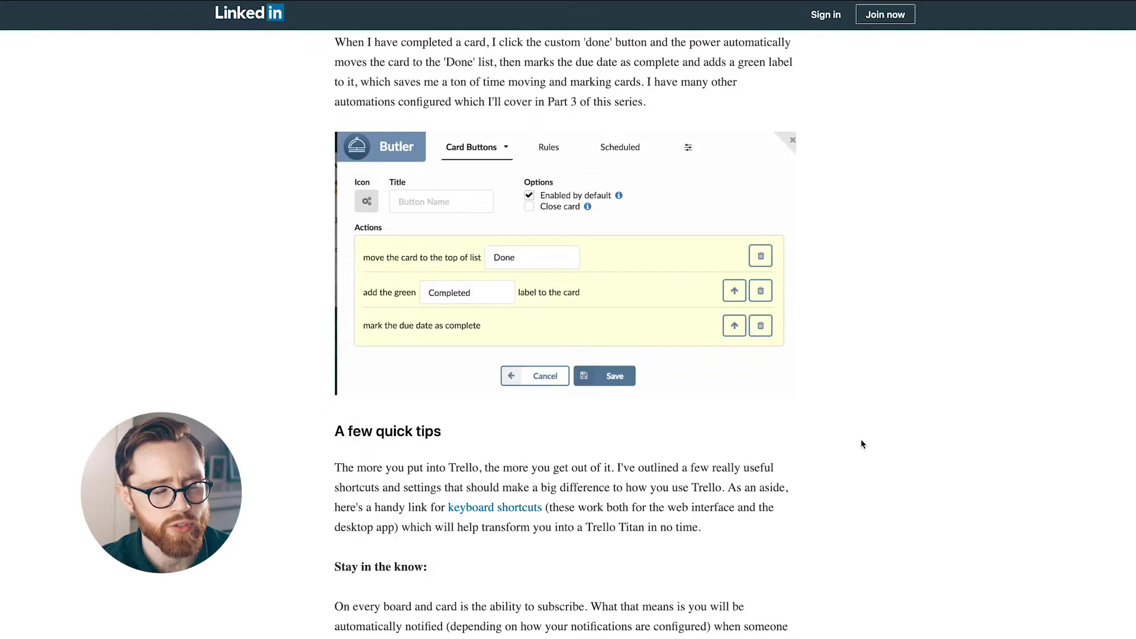
pyautogui.scroll(-10, 861, 444)
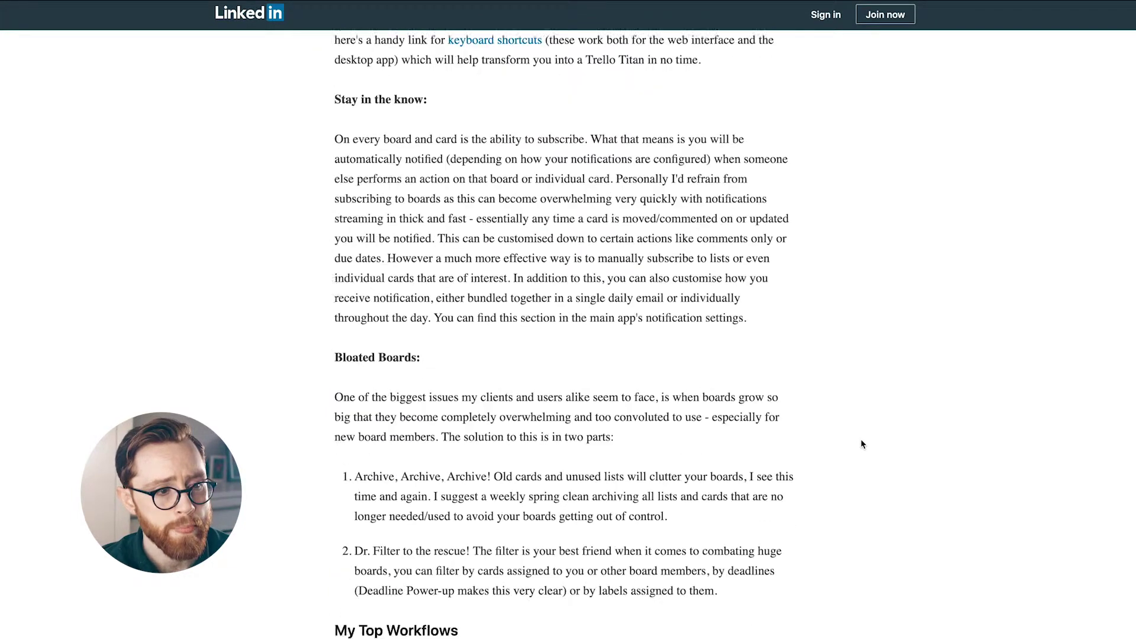
pyautogui.scroll(-3, 861, 444)
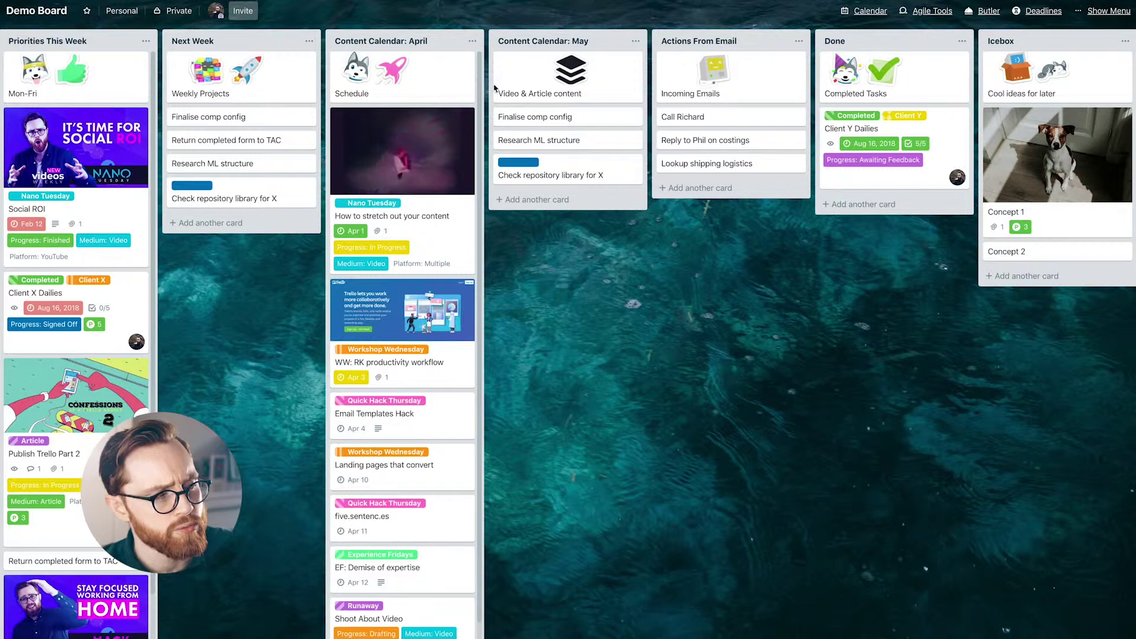
# Move How to stretch out your content down one place and Finalise comp config below Return completed form to TAC.
pyautogui.moveTo(361, 74)
pyautogui.mouseDown()
pyautogui.moveTo(565, 128)
pyautogui.moveTo(366, 80)
pyautogui.mouseUp()
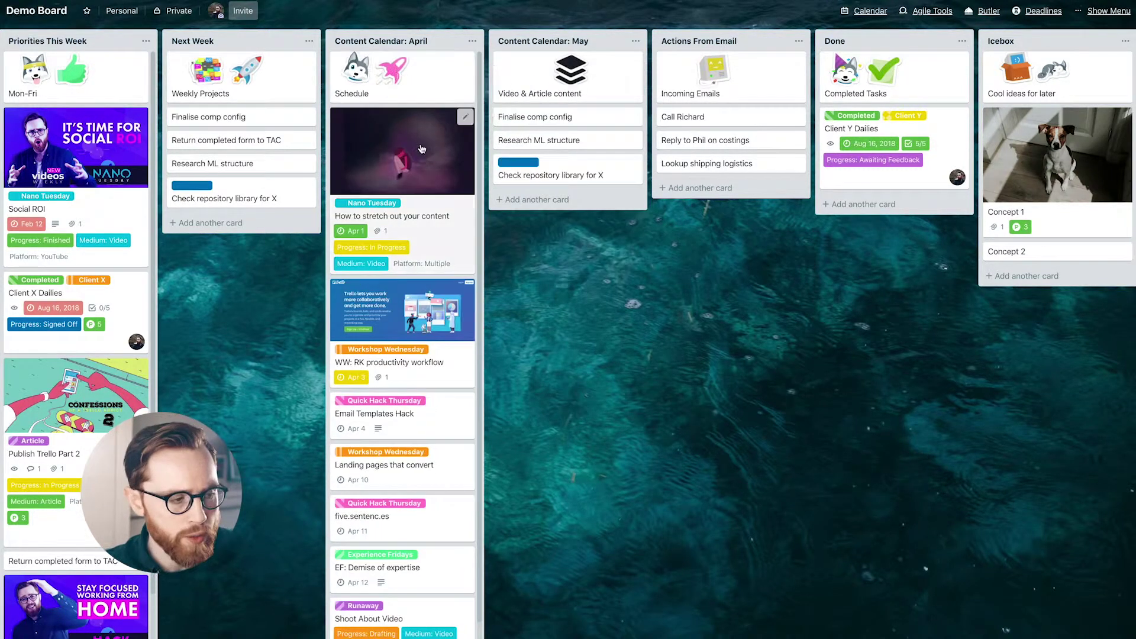
pyautogui.moveTo(421, 154); pyautogui.dragTo(411, 281)
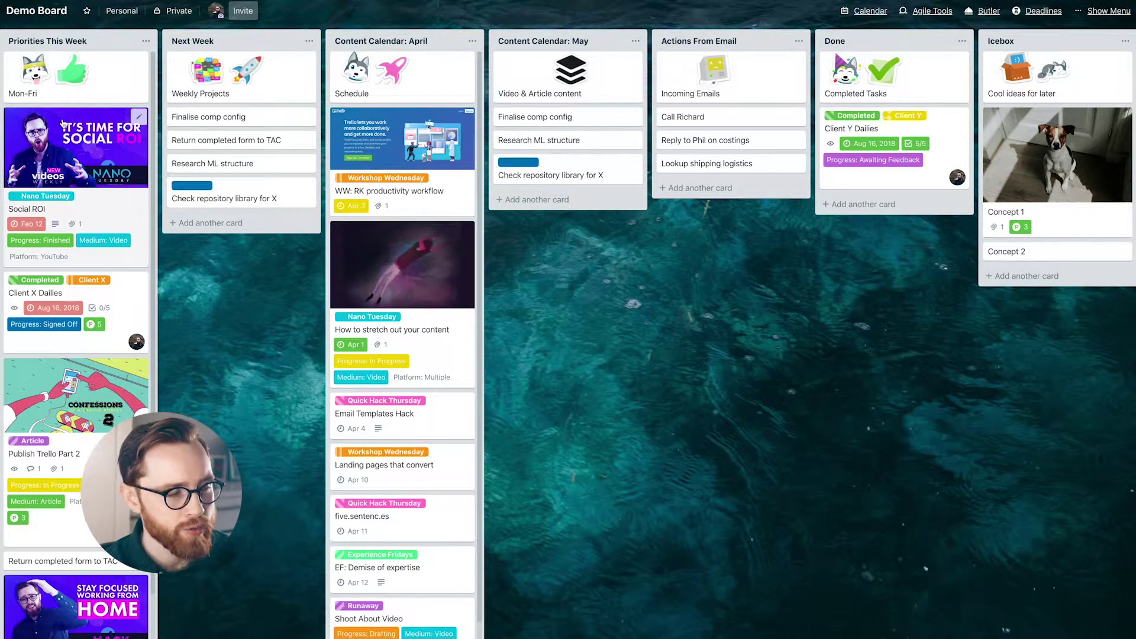
pyautogui.scroll(-3, 60, 148)
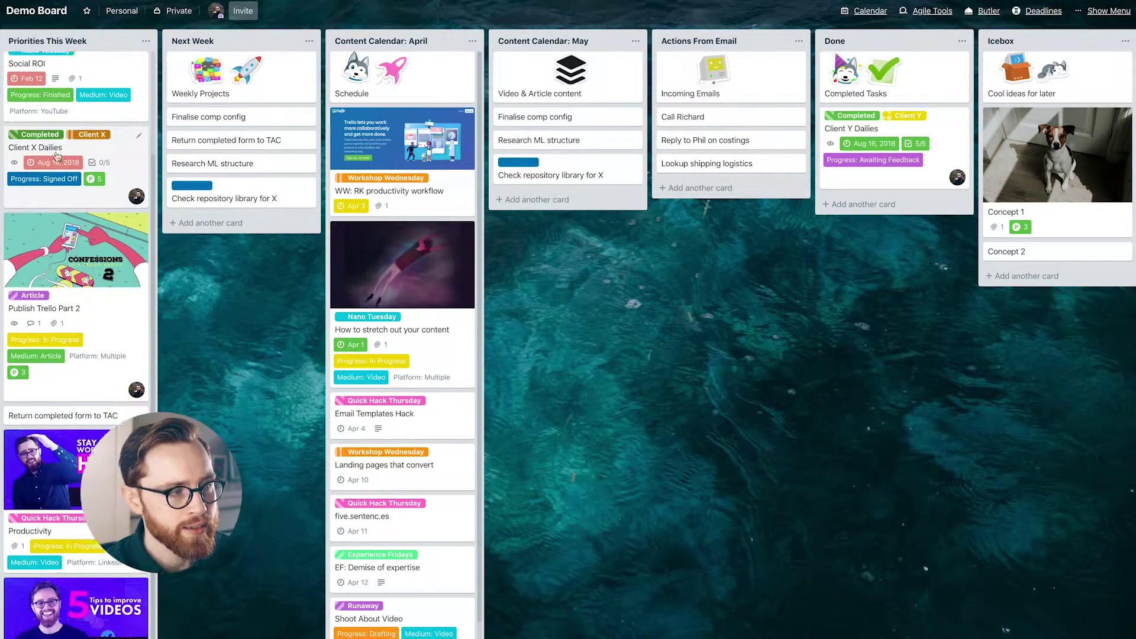
pyautogui.scroll(3, 58, 156)
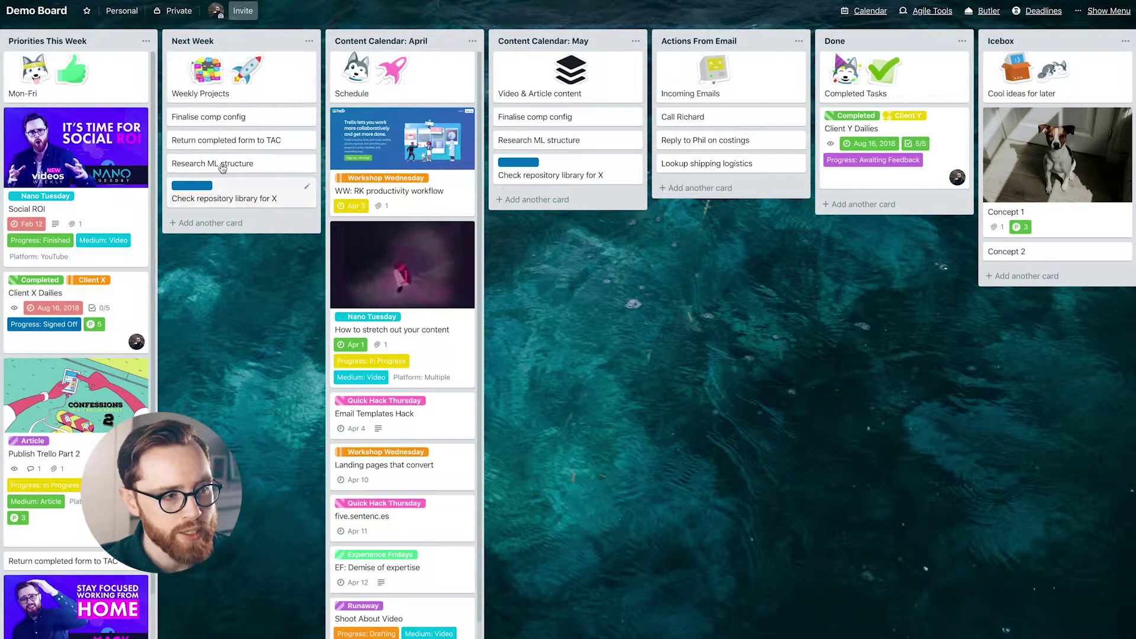
pyautogui.scroll(-2, 385, 219)
pyautogui.scroll(2, 385, 219)
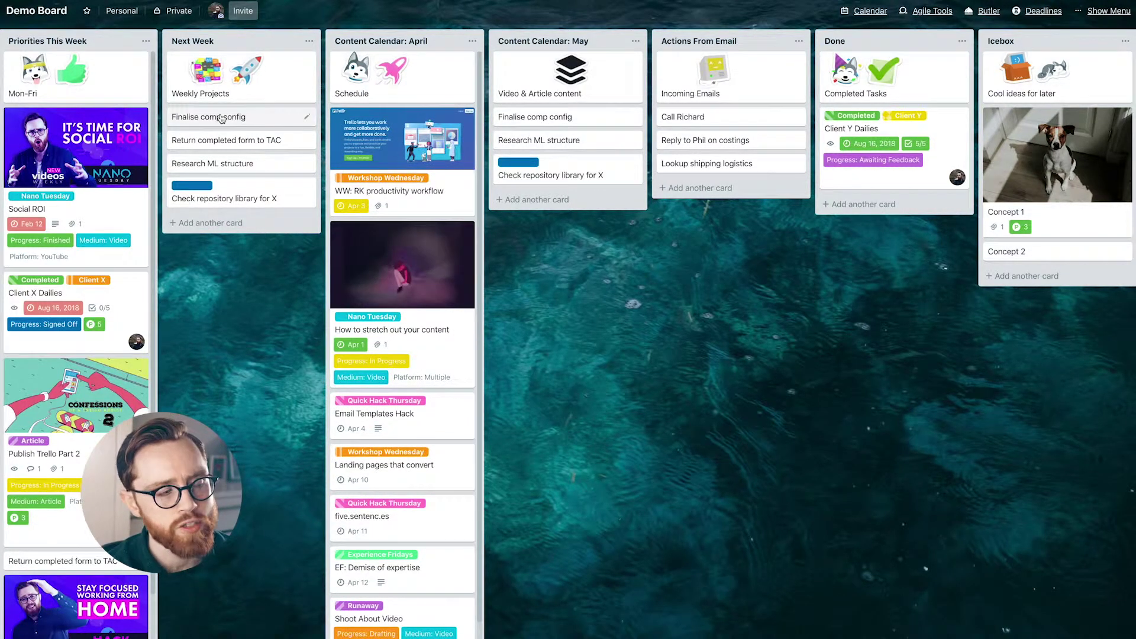
pyautogui.moveTo(220, 119); pyautogui.dragTo(178, 127)
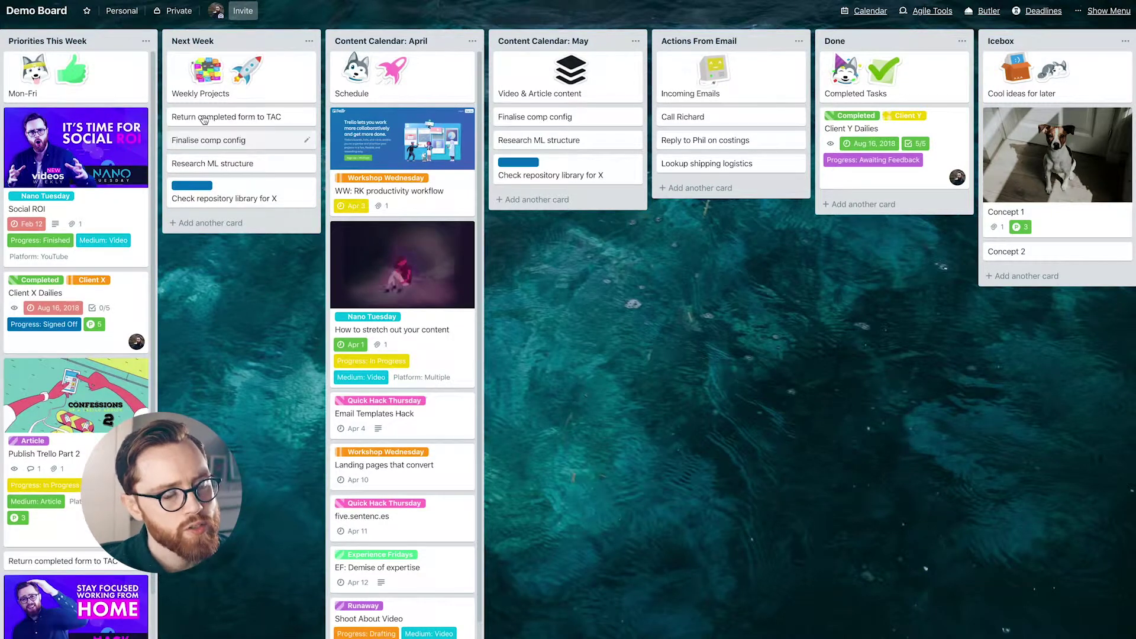
pyautogui.click(47, 156)
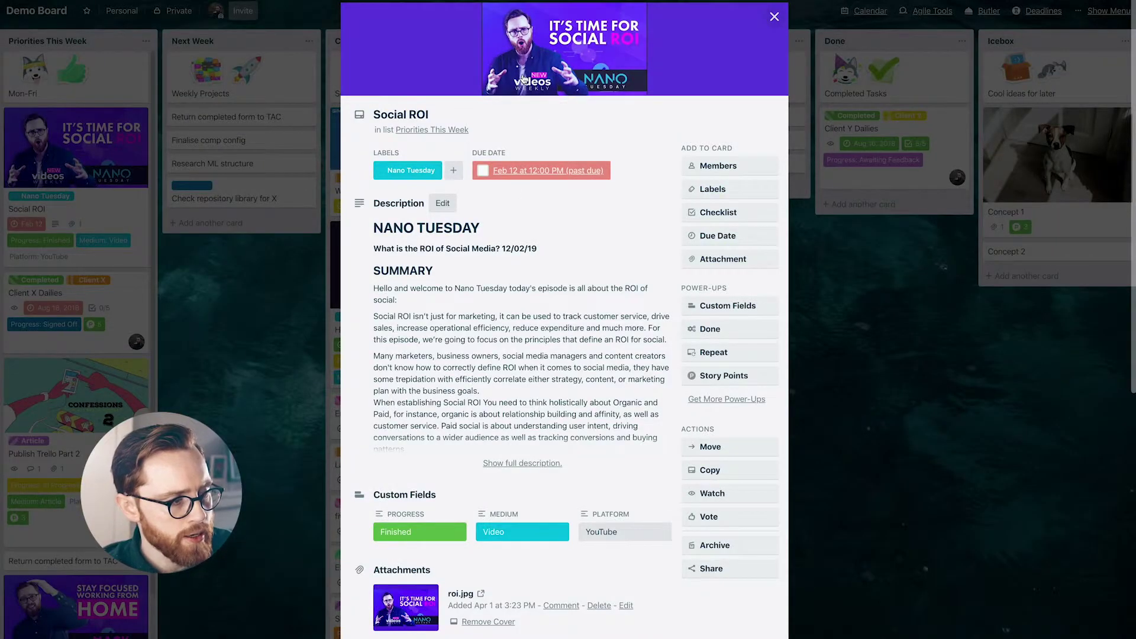
pyautogui.scroll(-8, 520, 332)
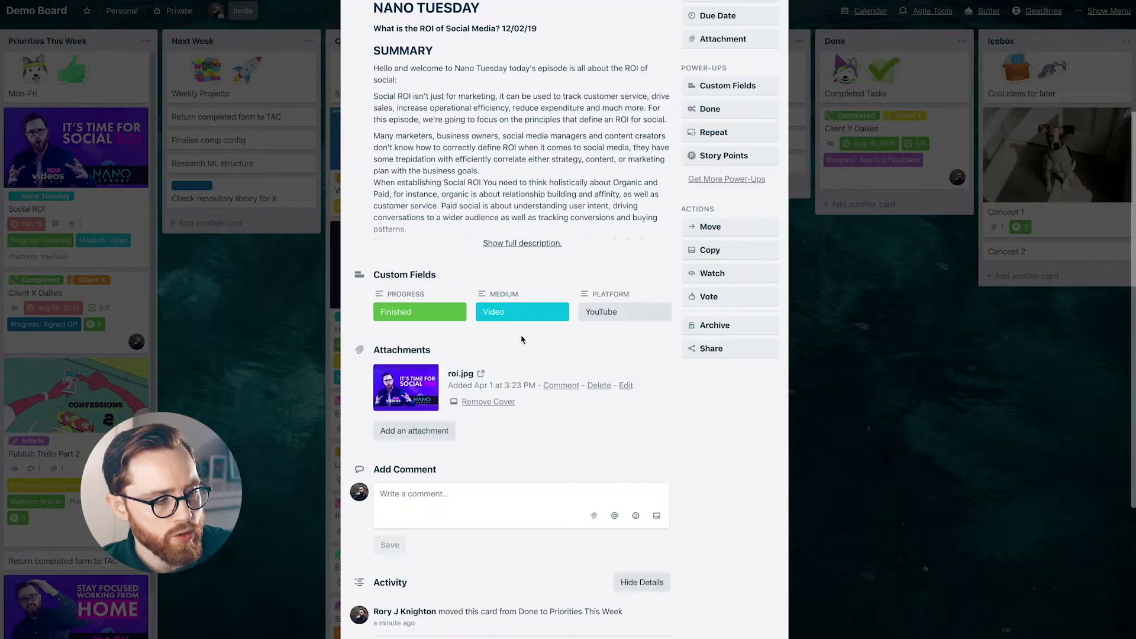
pyautogui.scroll(-4, 520, 339)
pyautogui.scroll(11, 520, 334)
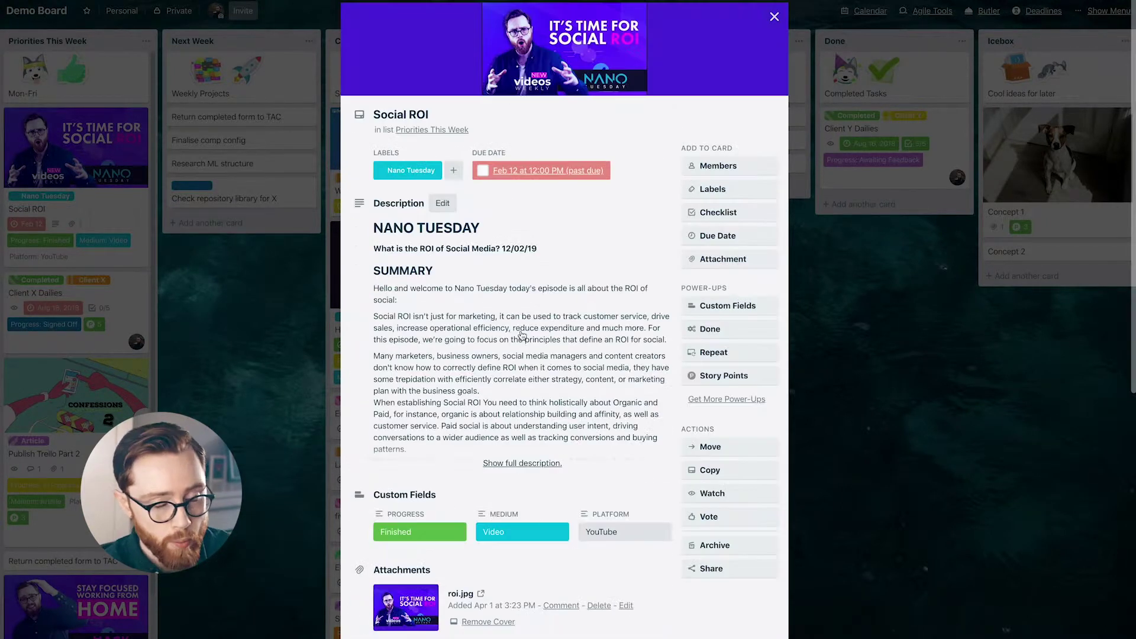
pyautogui.click(775, 17)
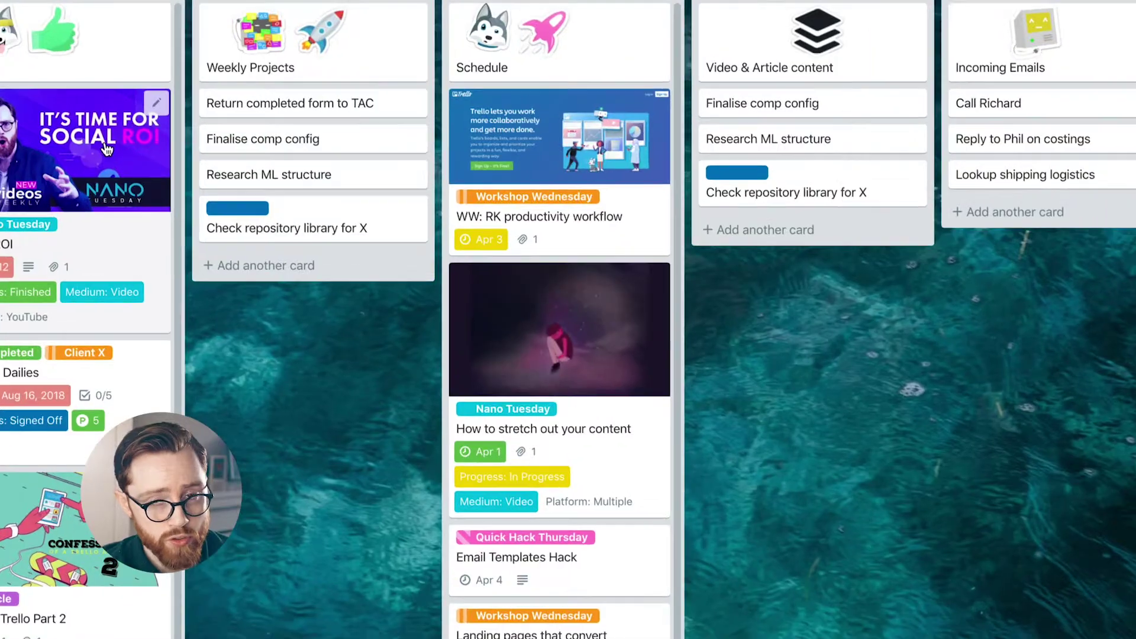
pyautogui.click(105, 141)
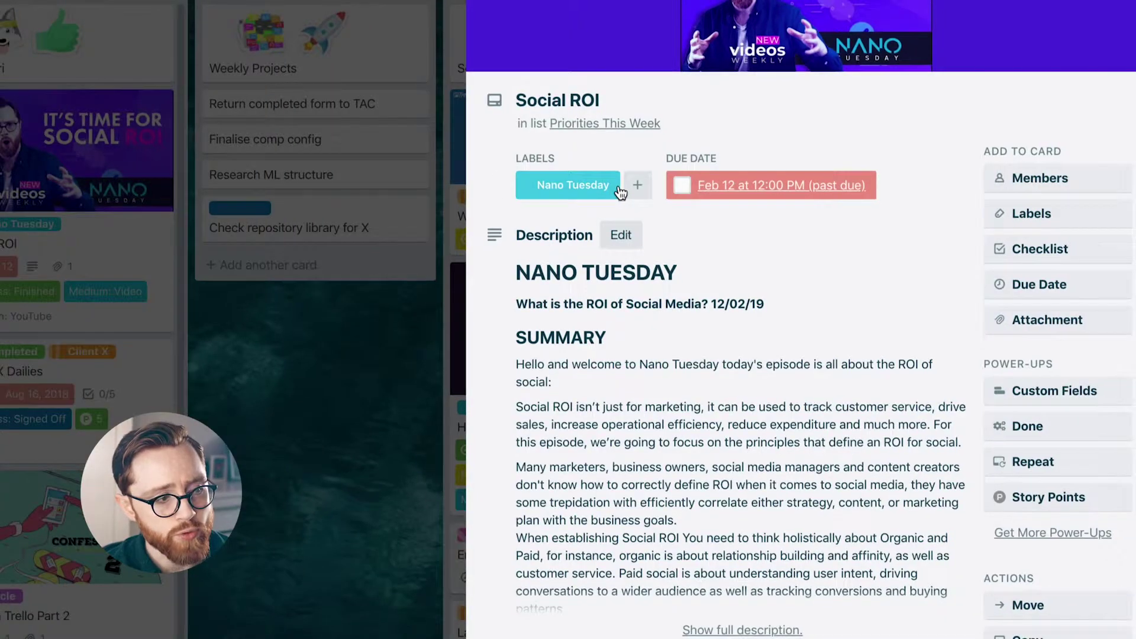
pyautogui.scroll(-8, 904, 247)
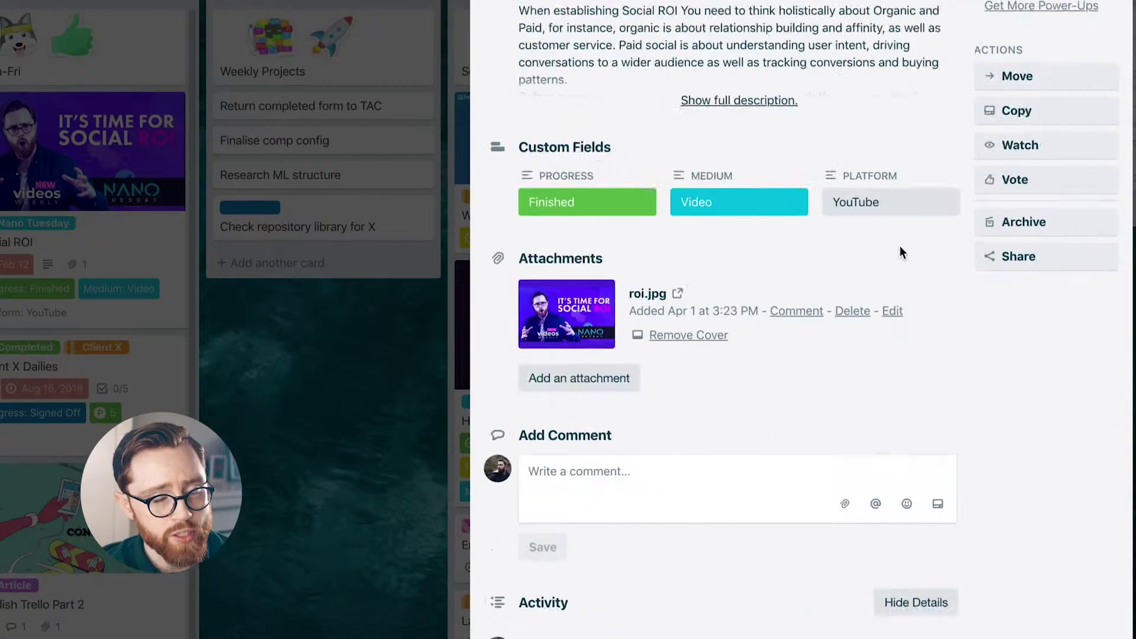
pyautogui.scroll(-8, 899, 247)
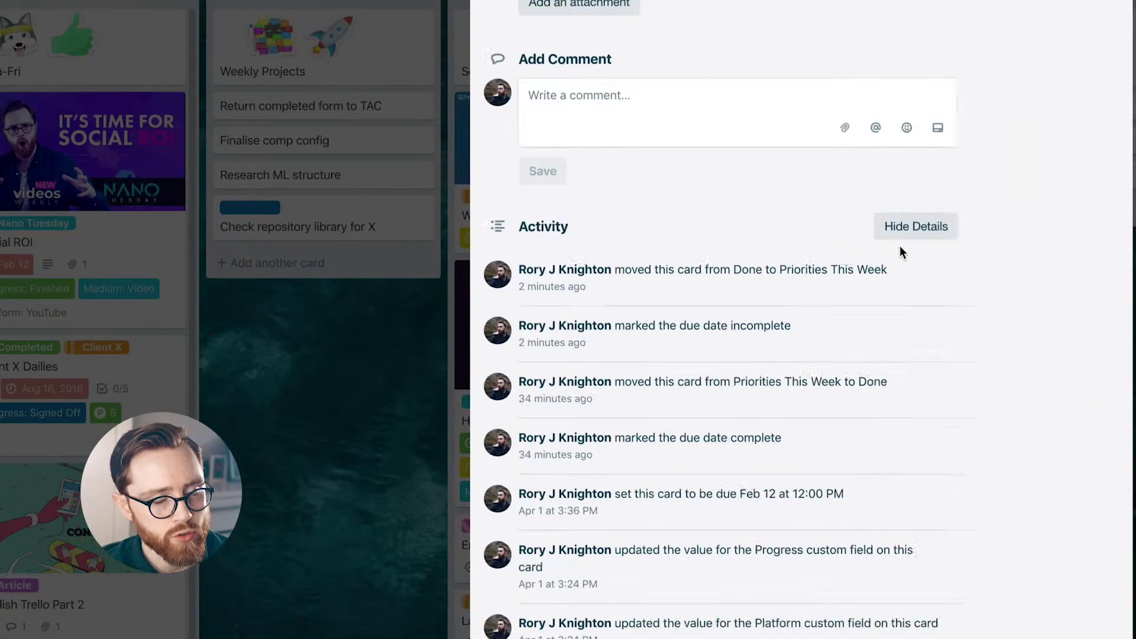
pyautogui.scroll(15, 900, 248)
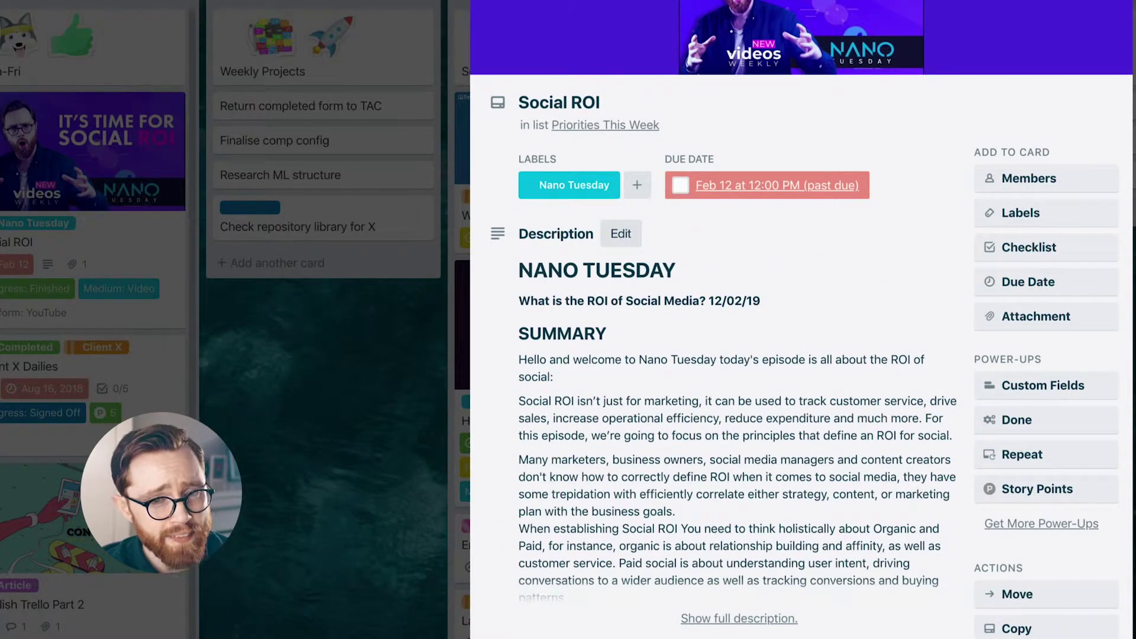
pyautogui.press('Escape')
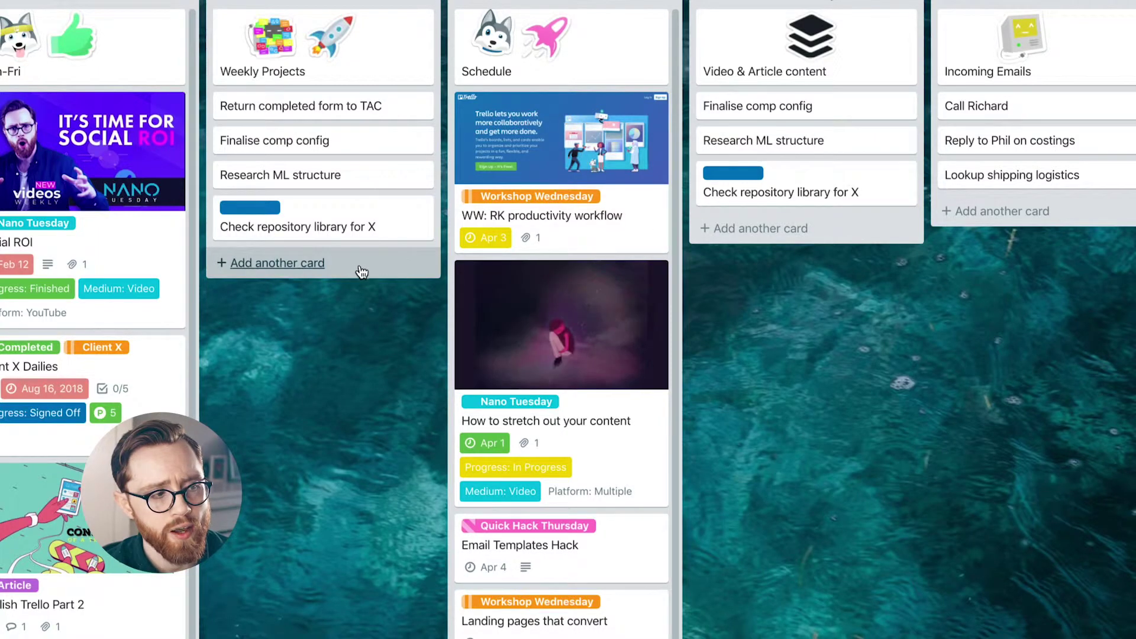
pyautogui.moveTo(341, 370); pyautogui.dragTo(109, 341)
pyautogui.hscroll(5, 109, 339)
pyautogui.moveTo(253, 342); pyautogui.dragTo(779, 349)
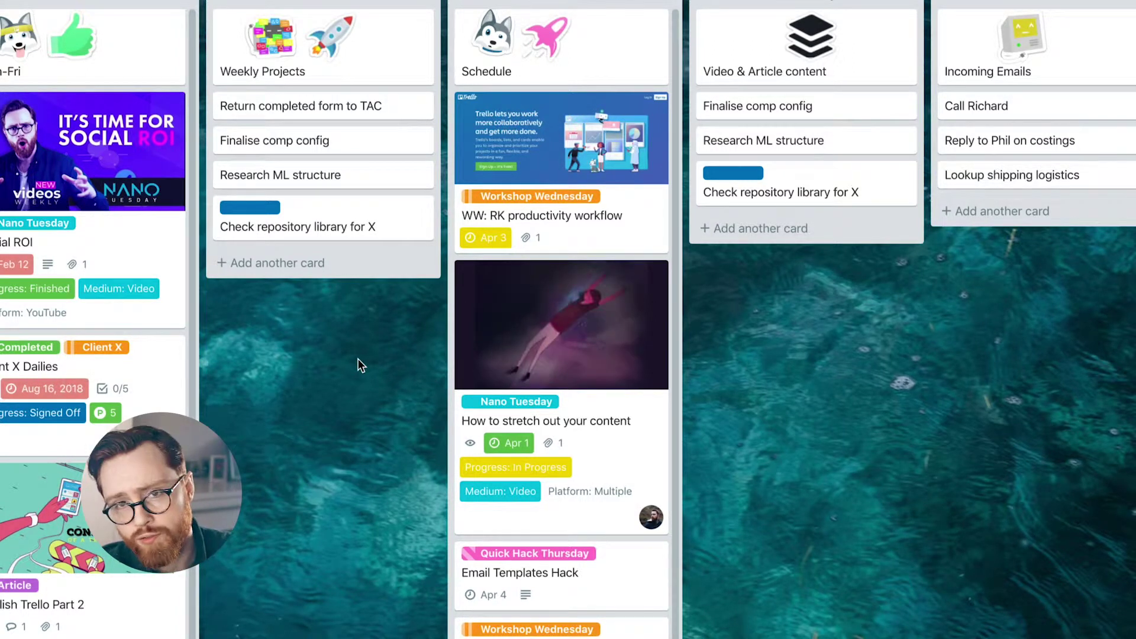
pyautogui.click(570, 340)
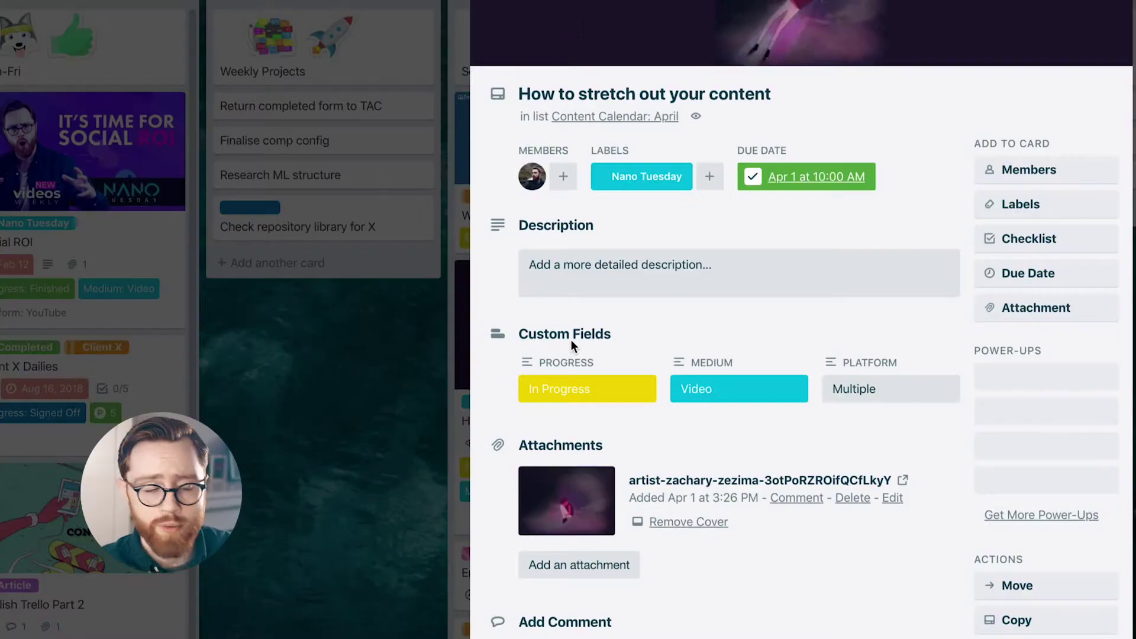
pyautogui.click(338, 402)
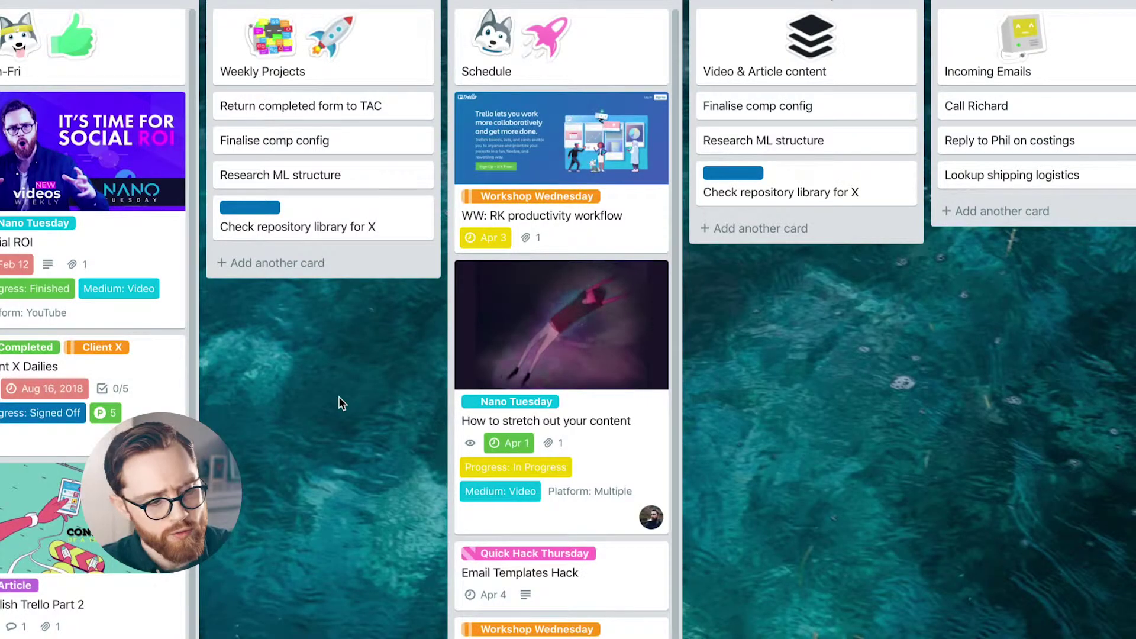
pyautogui.scroll(-4, 185, 413)
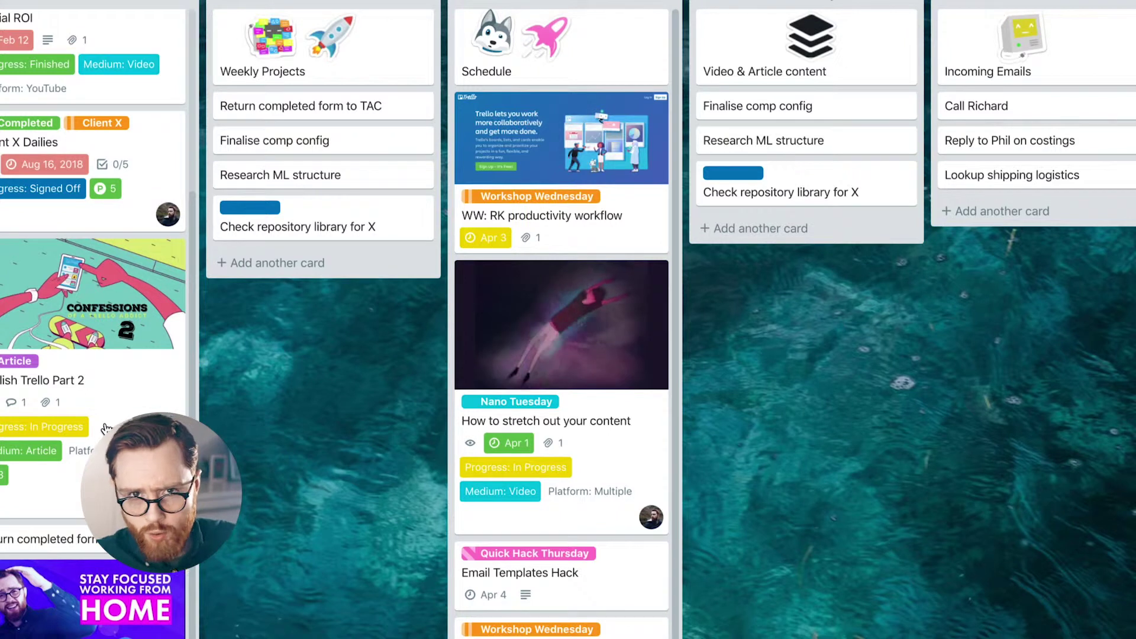
pyautogui.scroll(3, 106, 426)
pyautogui.scroll(1, 104, 421)
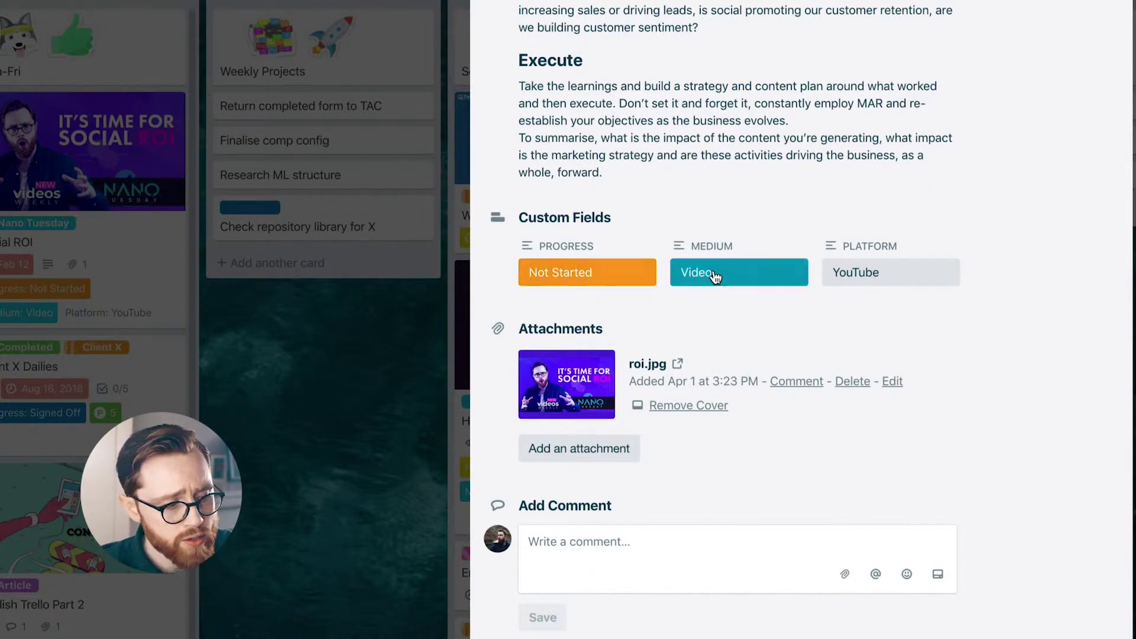
# Set Social ROI's Progress to Finished, clear Medium to '--', and keep Platform on YouTube.
pyautogui.click(588, 273)
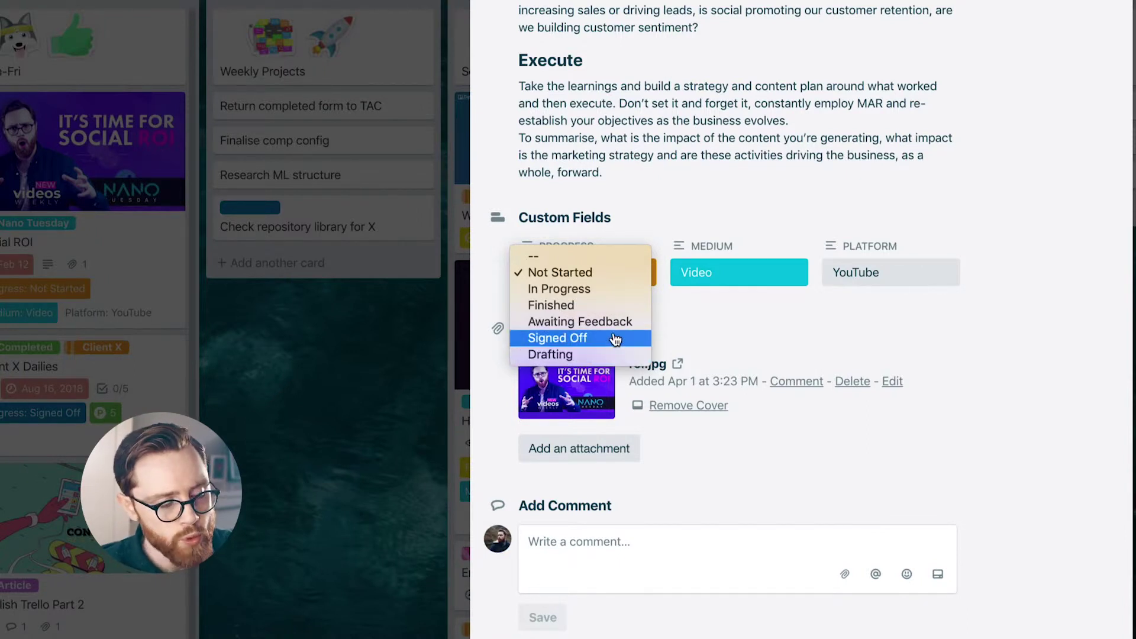
pyautogui.click(616, 304)
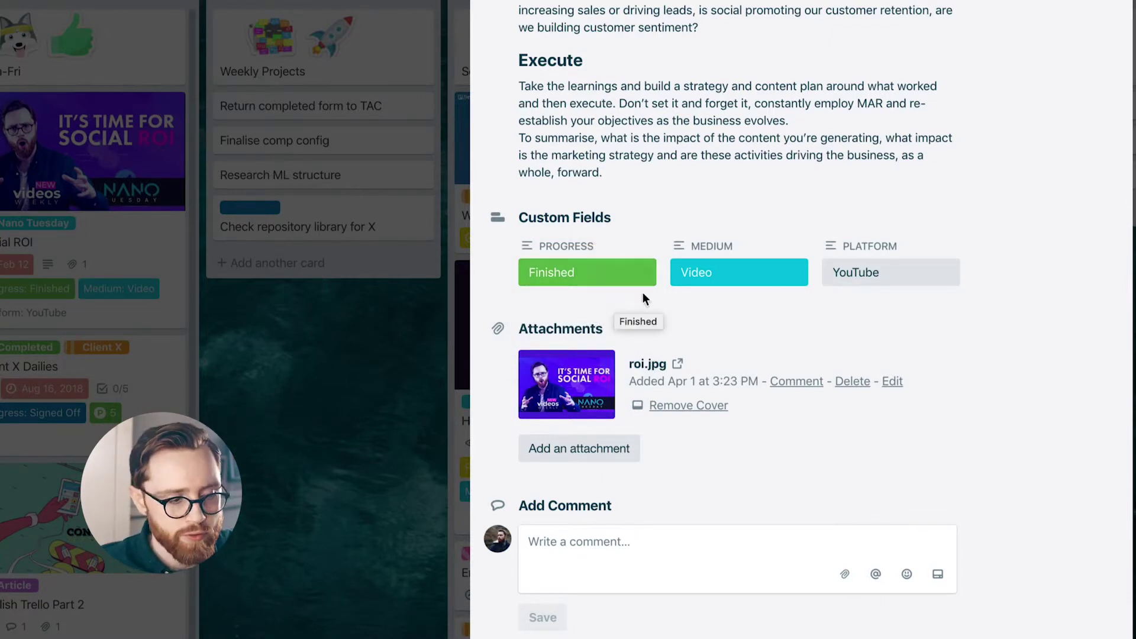
pyautogui.click(724, 282)
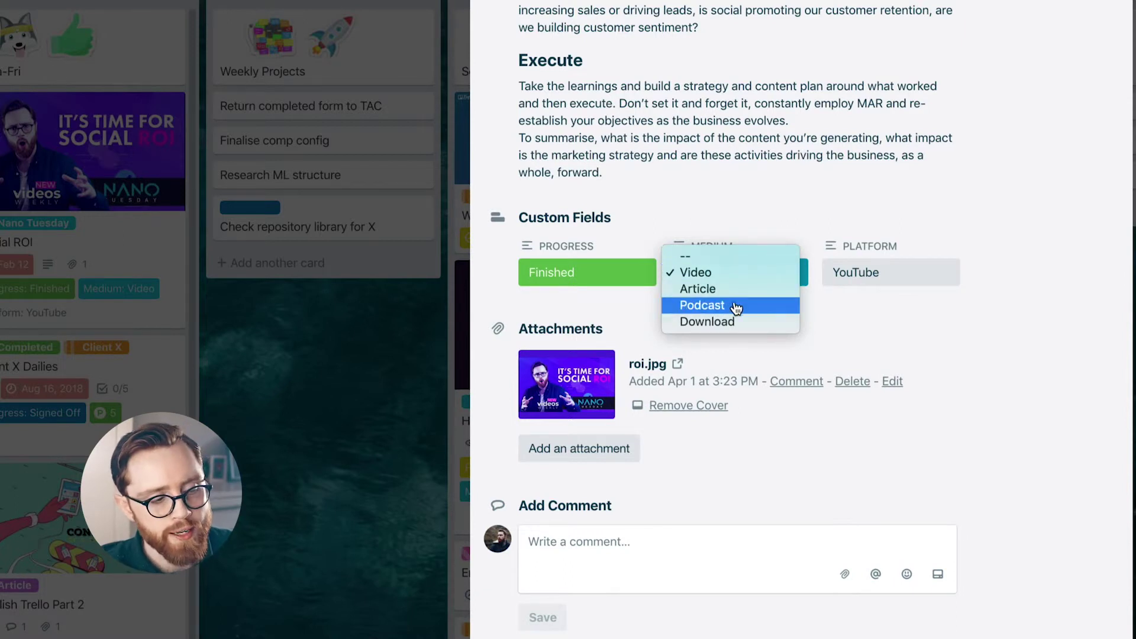
pyautogui.click(736, 258)
pyautogui.click(899, 277)
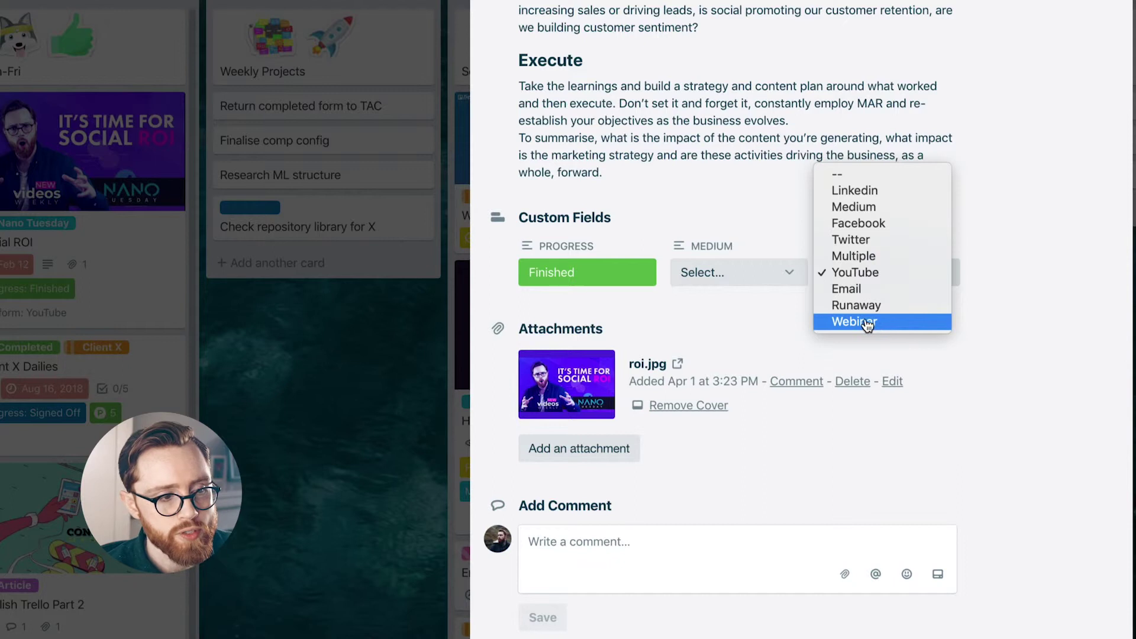
pyautogui.click(762, 325)
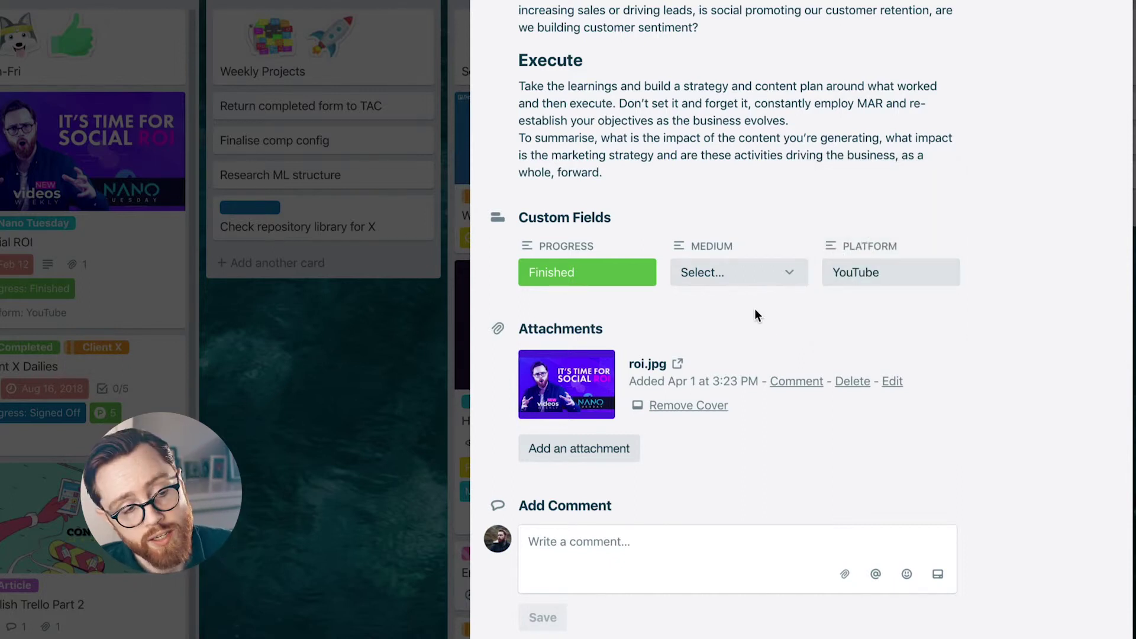
# Mark the Social ROI card done with the Done power-up button.
pyautogui.scroll(10, 754, 308)
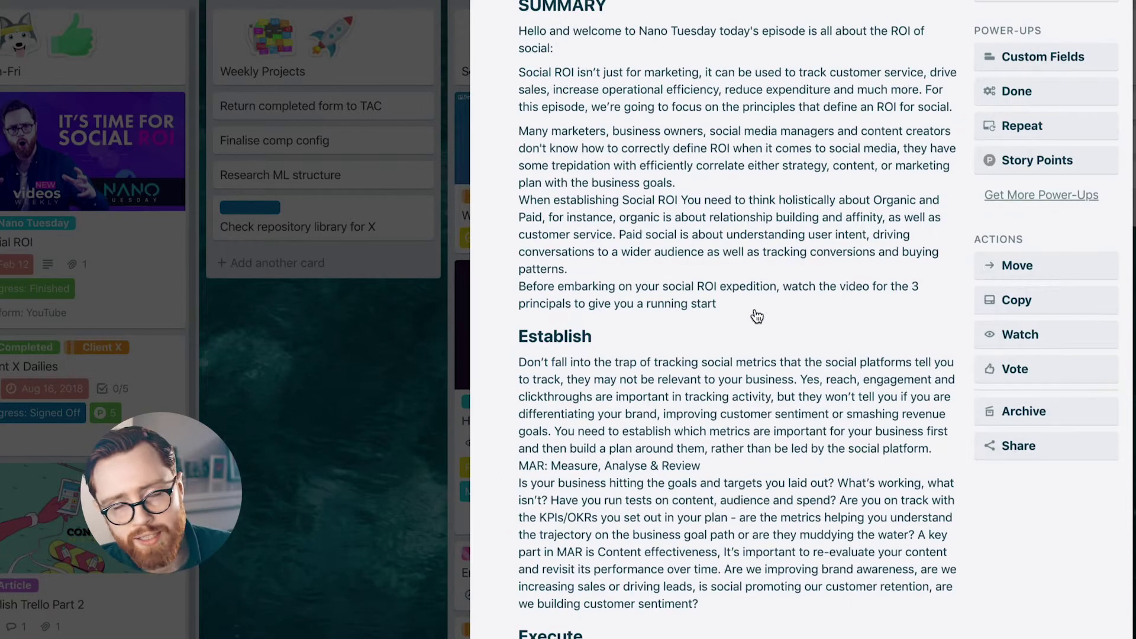
pyautogui.scroll(1, 763, 314)
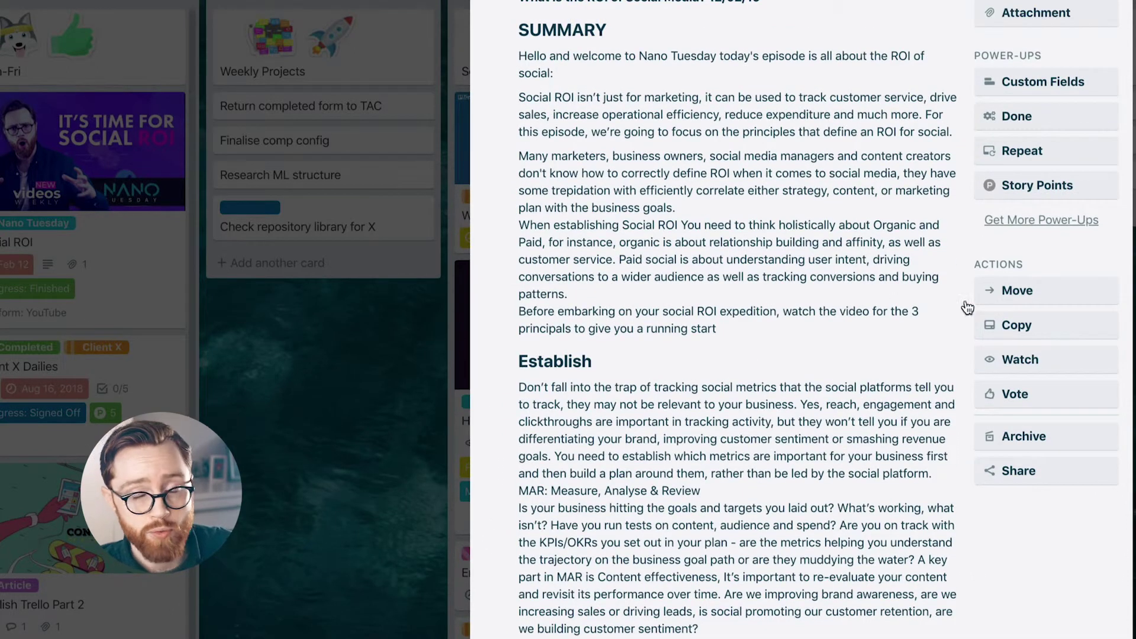
pyautogui.click(1047, 118)
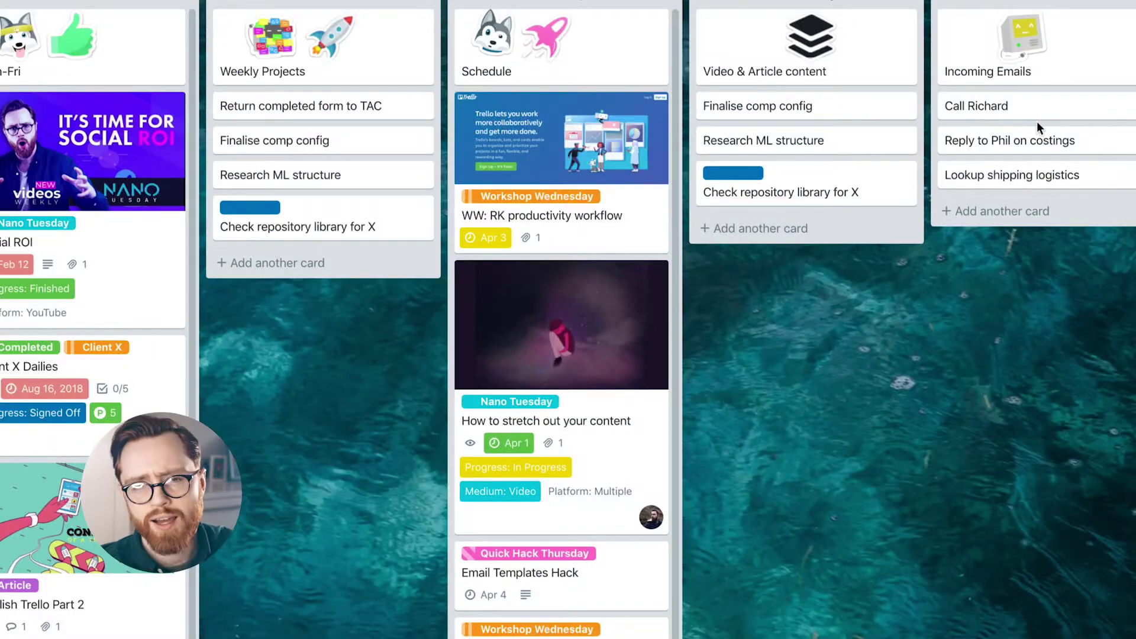